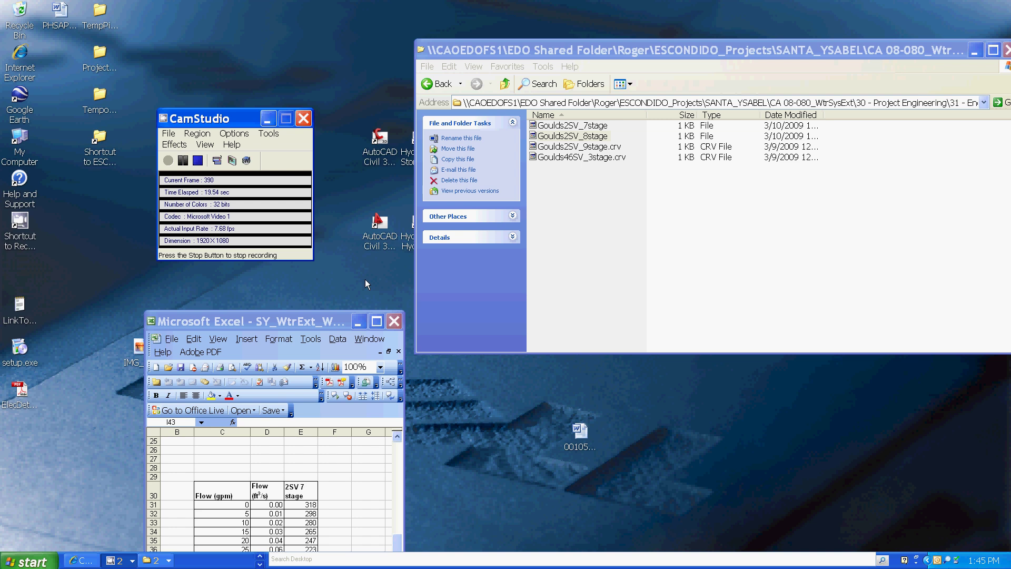
Step: Bring the SY_WM_Ext2.net network window to the front from the taskbar
{"action": "left_click", "coordinate": [260, 557]}
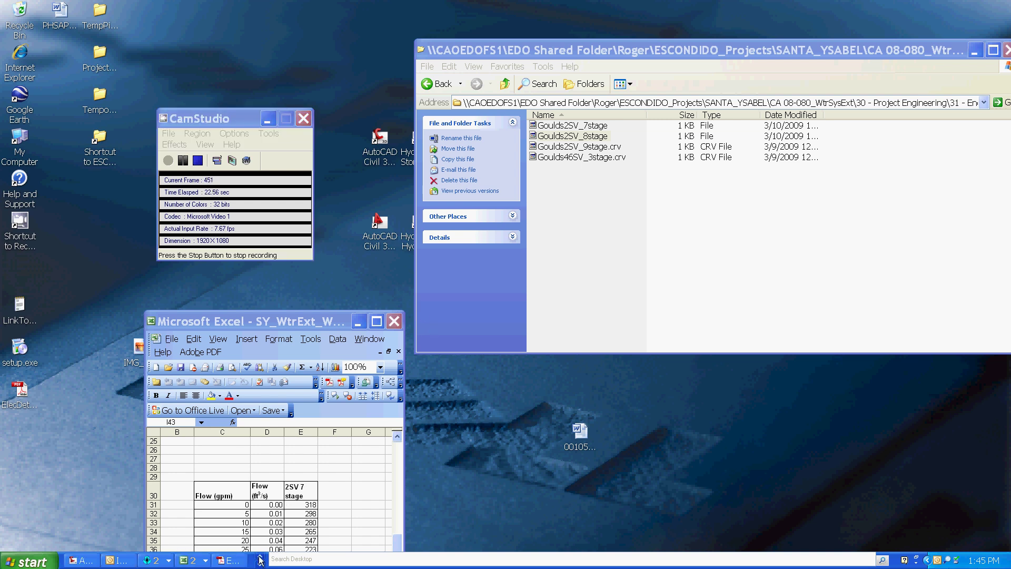
{"action": "left_click", "coordinate": [153, 561]}
{"action": "left_click", "coordinate": [171, 543]}
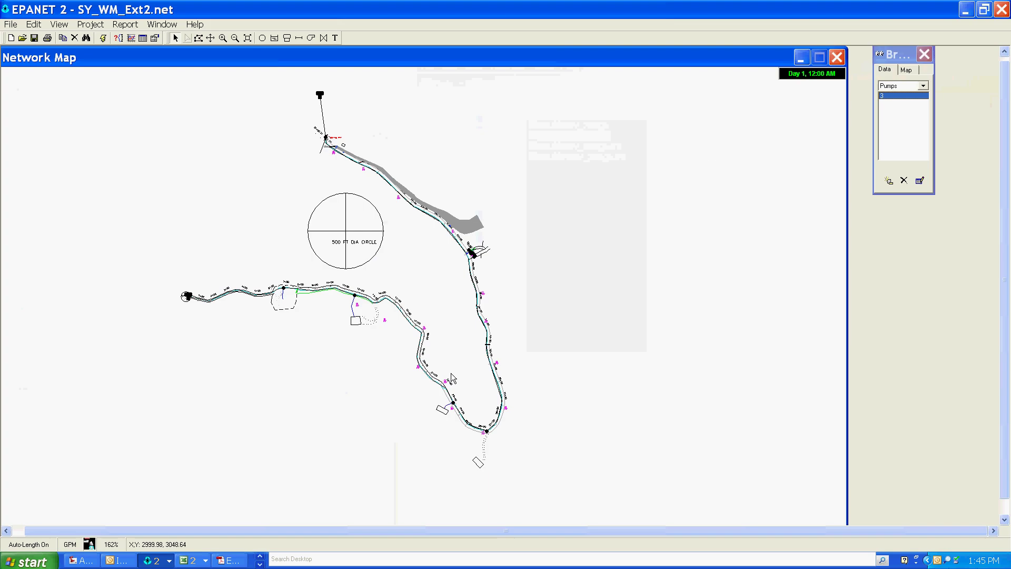
Step: Select the Times category under Options in the Browser
{"action": "left_click", "coordinate": [923, 87]}
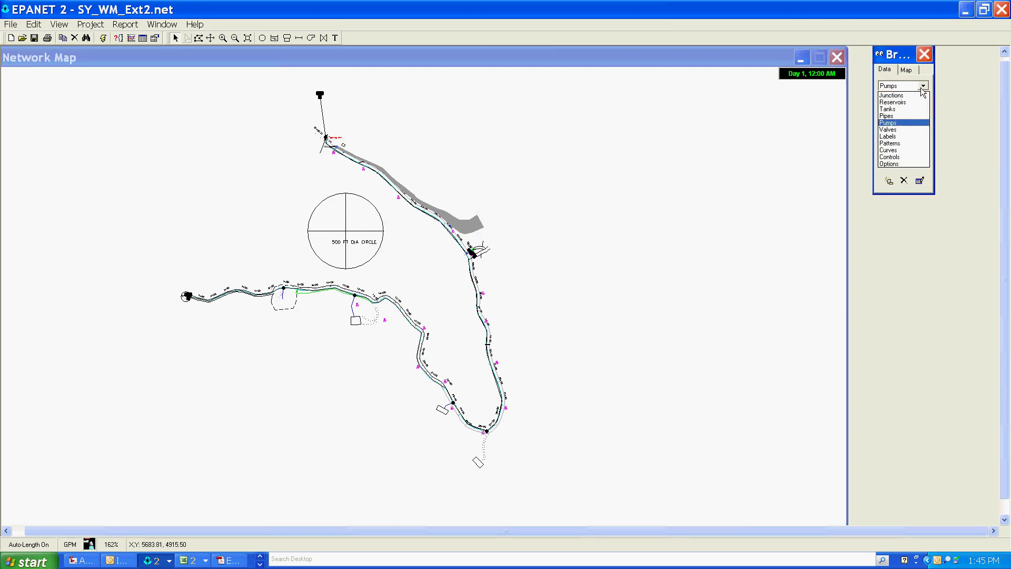
{"action": "left_click", "coordinate": [899, 164]}
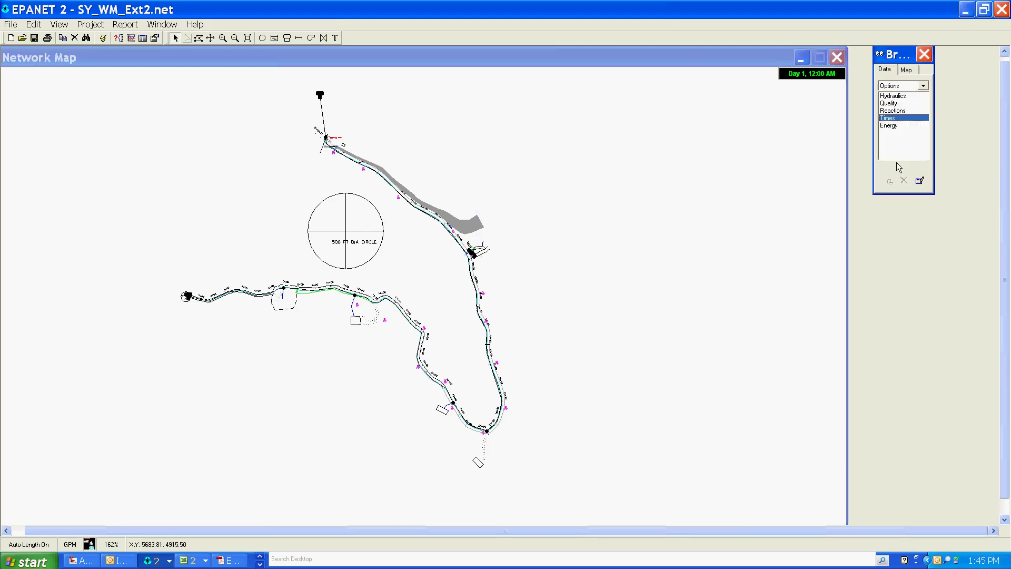
{"action": "left_click", "coordinate": [898, 119]}
Step: Enter Total Duration 54, hydraulic step 0.167, quality step 0.05 and pattern step 0.5
{"action": "left_click", "coordinate": [919, 182]}
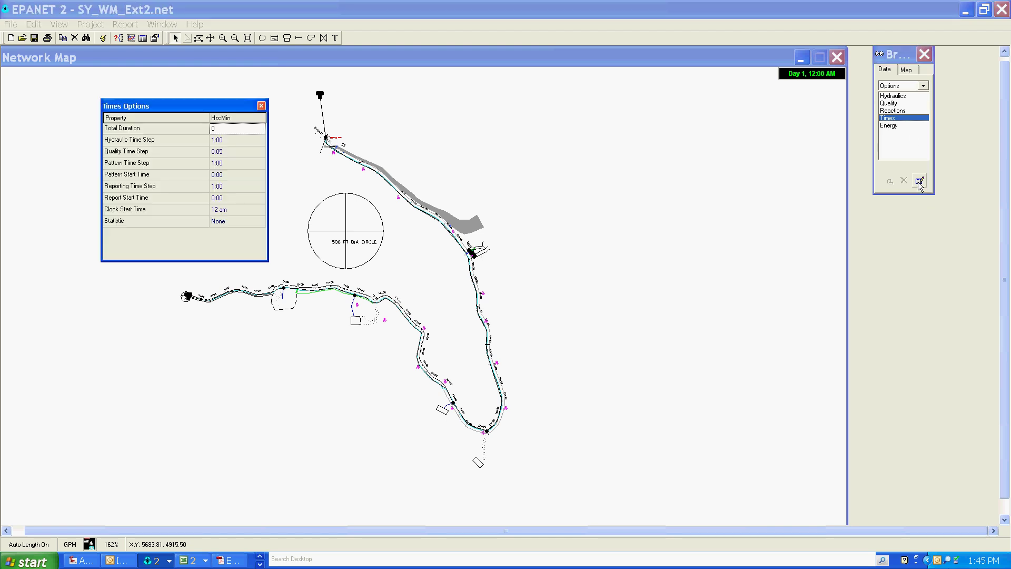
{"action": "left_click", "coordinate": [223, 127]}
{"action": "type", "text": "54"}
{"action": "left_click", "coordinate": [221, 139]}
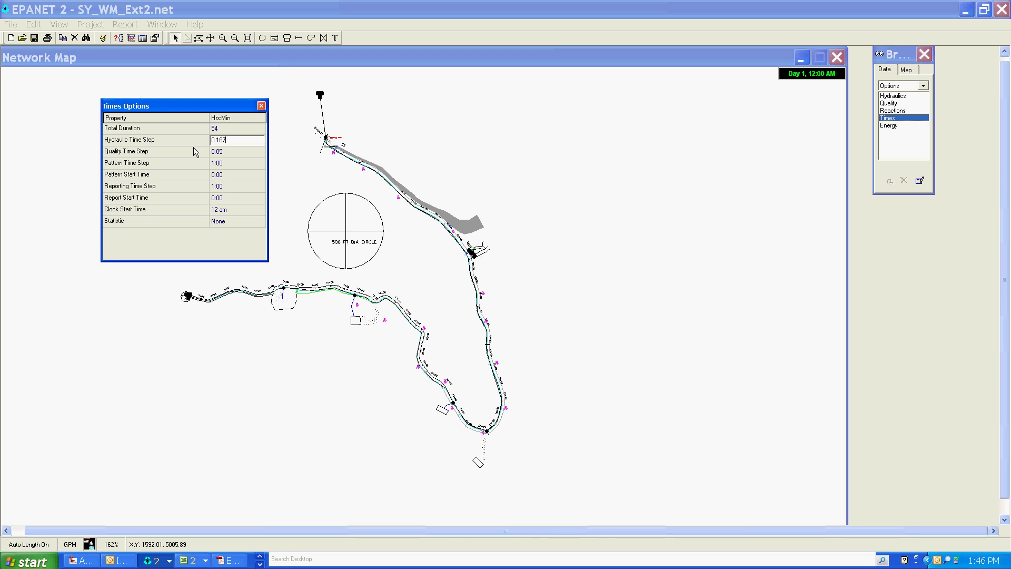
{"action": "left_click", "coordinate": [220, 153]}
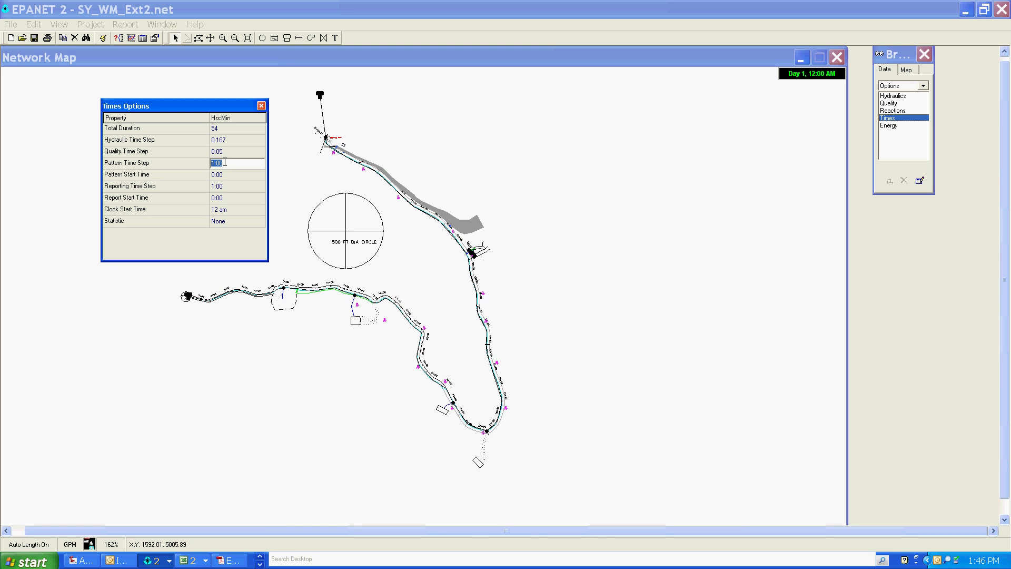
{"action": "type", "text": "0.5"}
{"action": "left_click", "coordinate": [224, 176]}
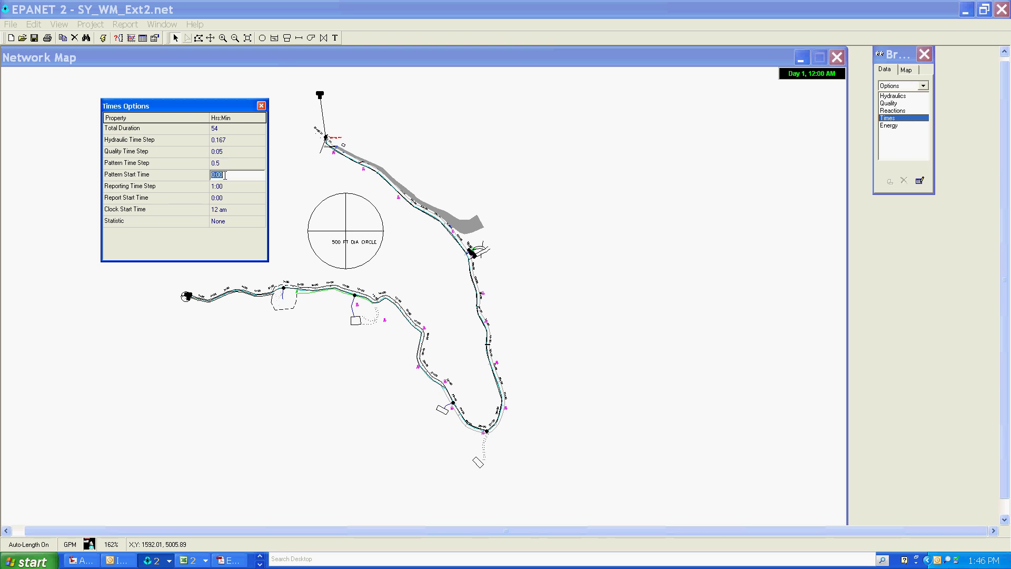
Step: Review the Peak7 pattern, cancel without changes, and return to Options > Times
{"action": "left_click", "coordinate": [924, 86]}
{"action": "left_click", "coordinate": [902, 144]}
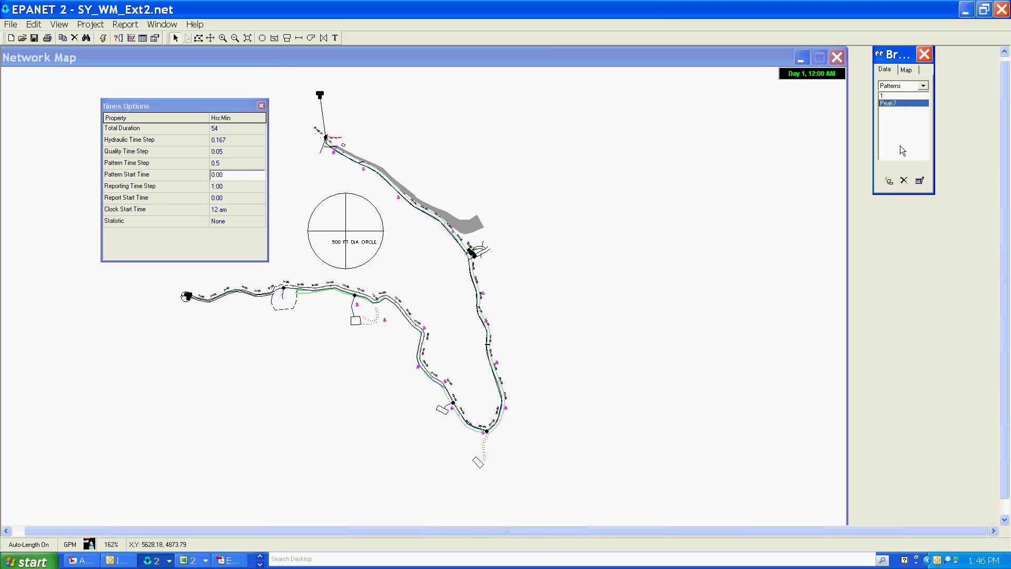
{"action": "left_click", "coordinate": [919, 181]}
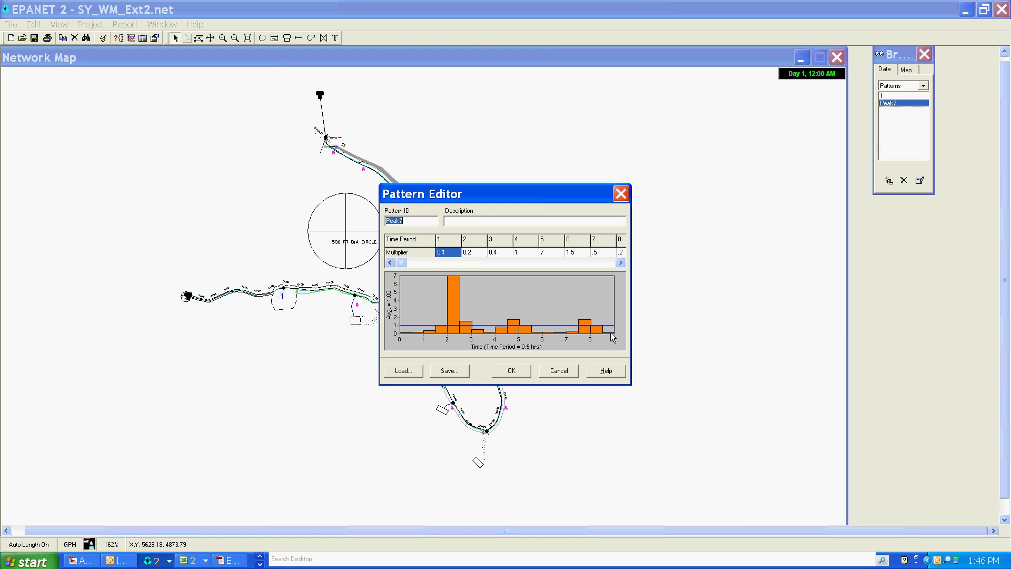
{"action": "left_click", "coordinate": [558, 370]}
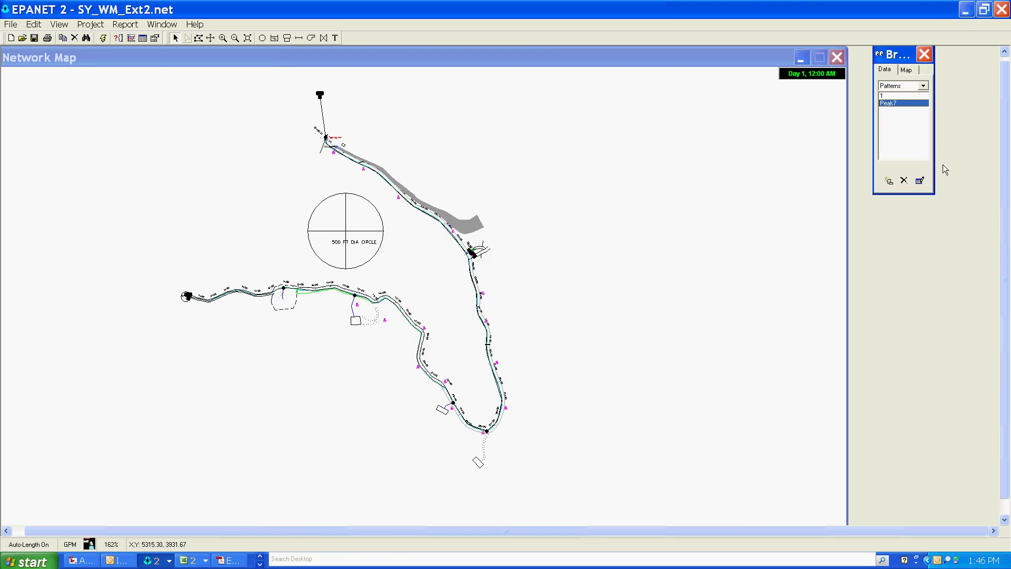
{"action": "left_click", "coordinate": [921, 89]}
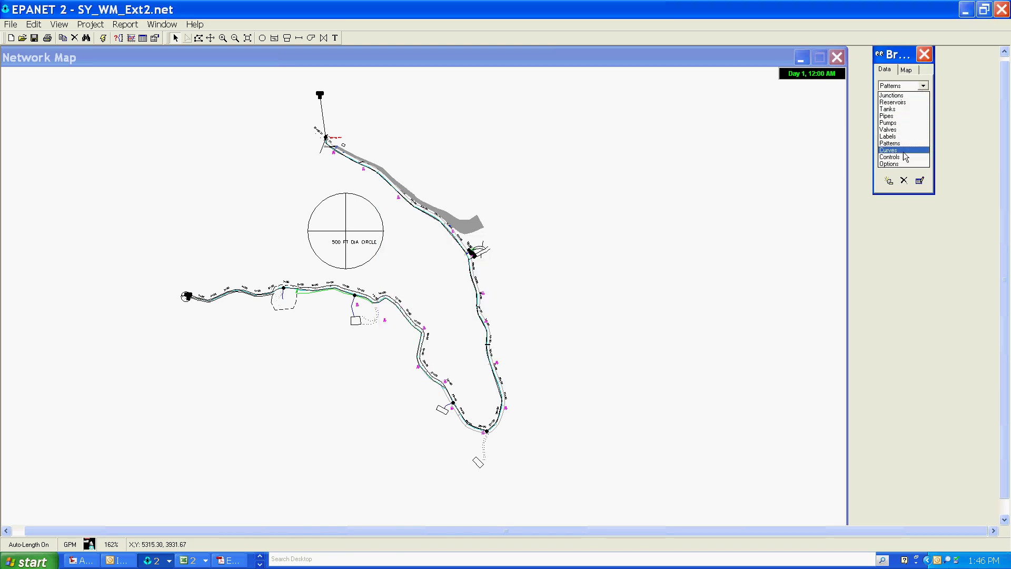
{"action": "left_click", "coordinate": [902, 164]}
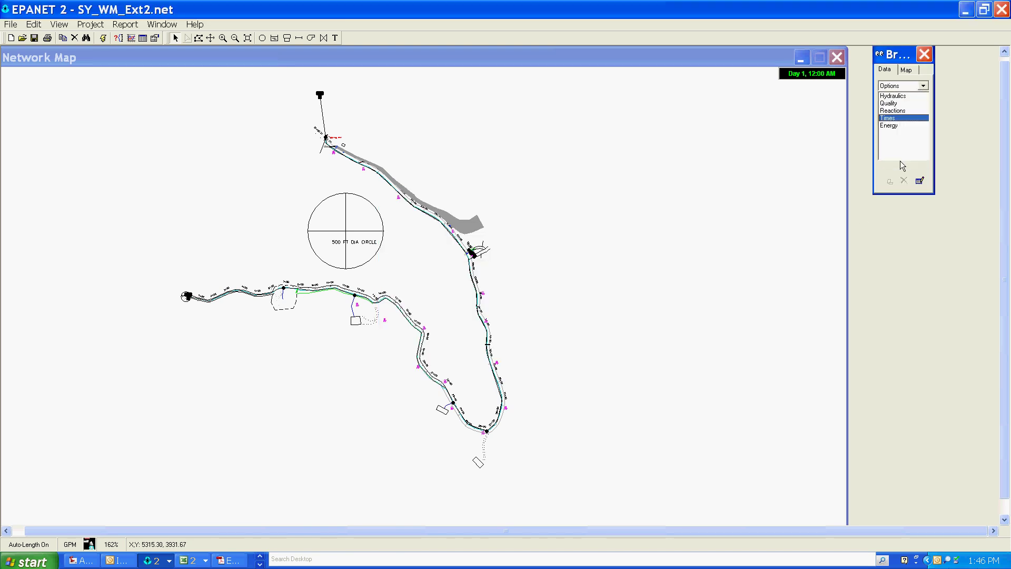
Step: Set the Reporting Time Step to 0.167 hours in Times Options
{"action": "left_click", "coordinate": [919, 181]}
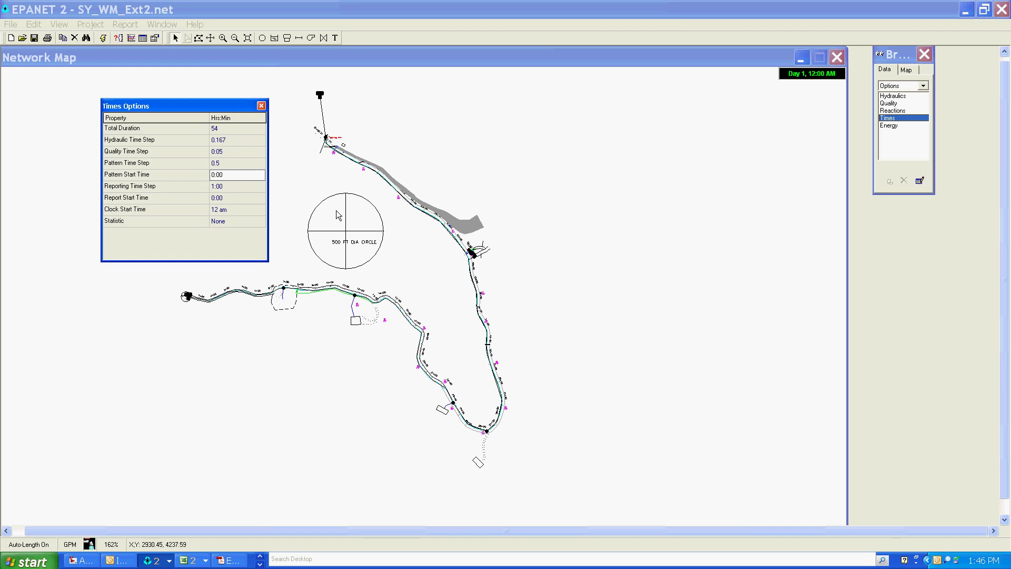
{"action": "left_click", "coordinate": [224, 163]}
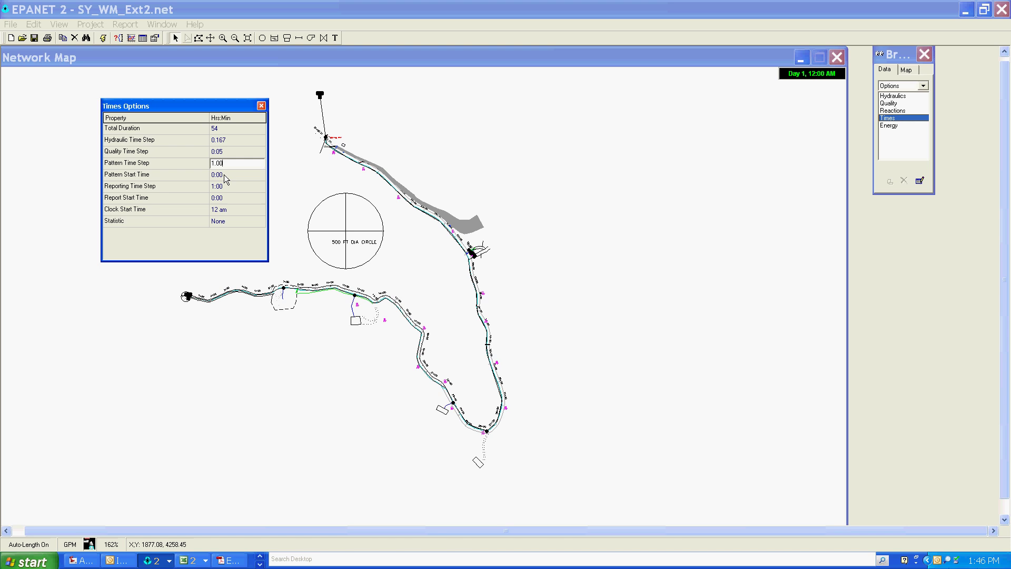
{"action": "left_click", "coordinate": [223, 175]}
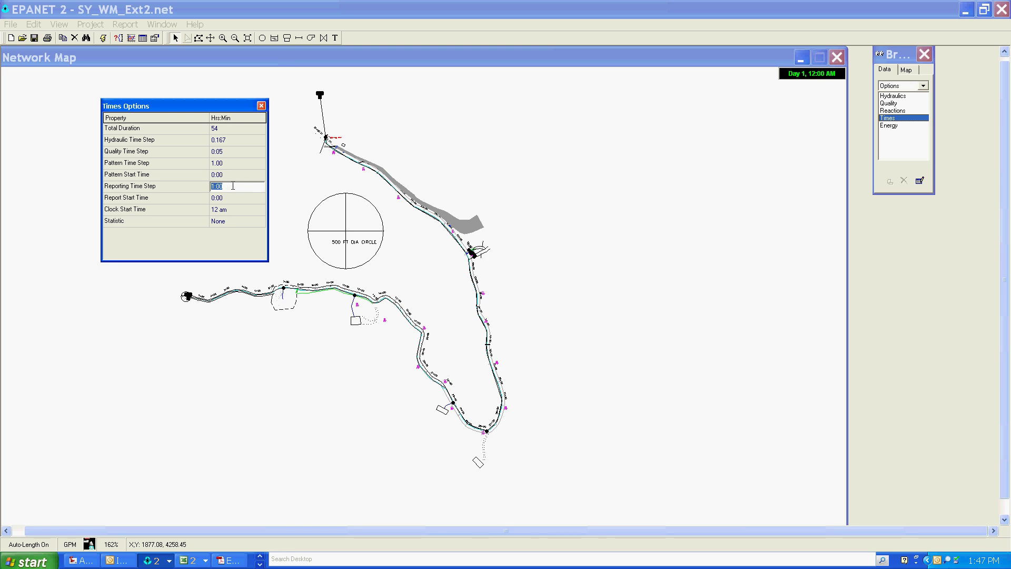
{"action": "type", "text": "0.167"}
{"action": "left_click", "coordinate": [227, 202]}
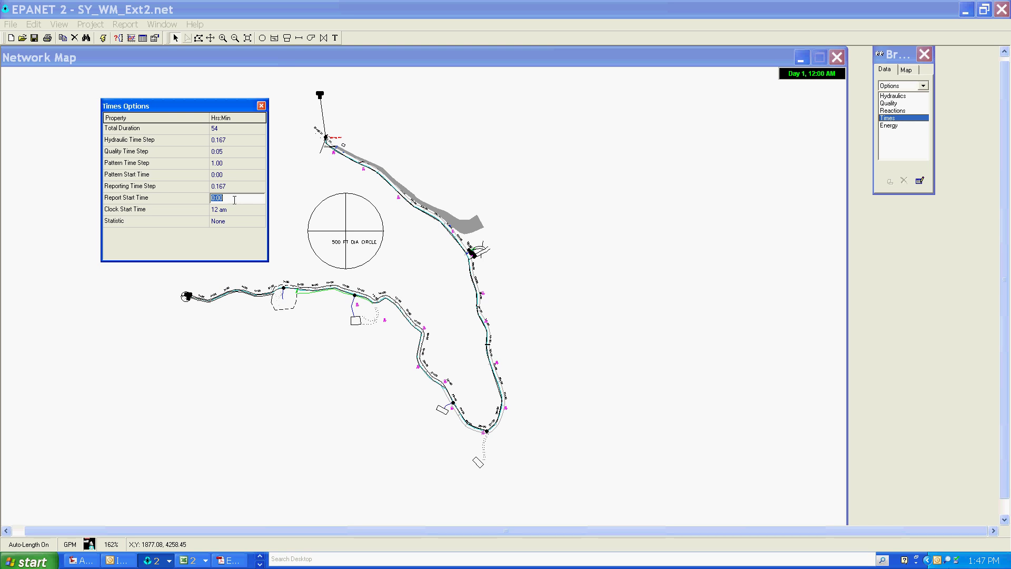
Step: Set Clock Start Time to 12 am, clearing the invalid property value error
{"action": "type", "text": "12 am"}
{"action": "left_click", "coordinate": [232, 206]}
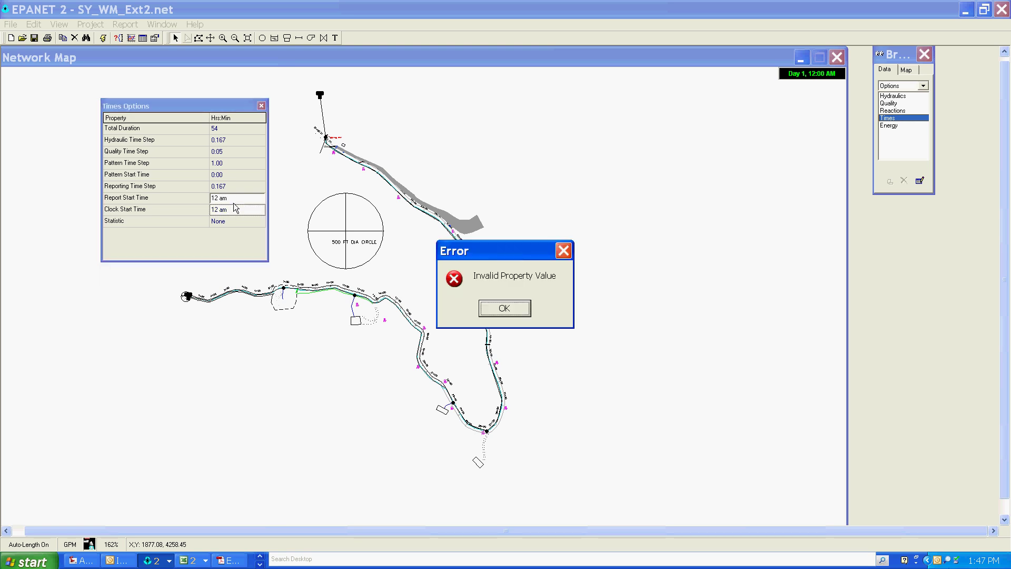
{"action": "left_click", "coordinate": [504, 309]}
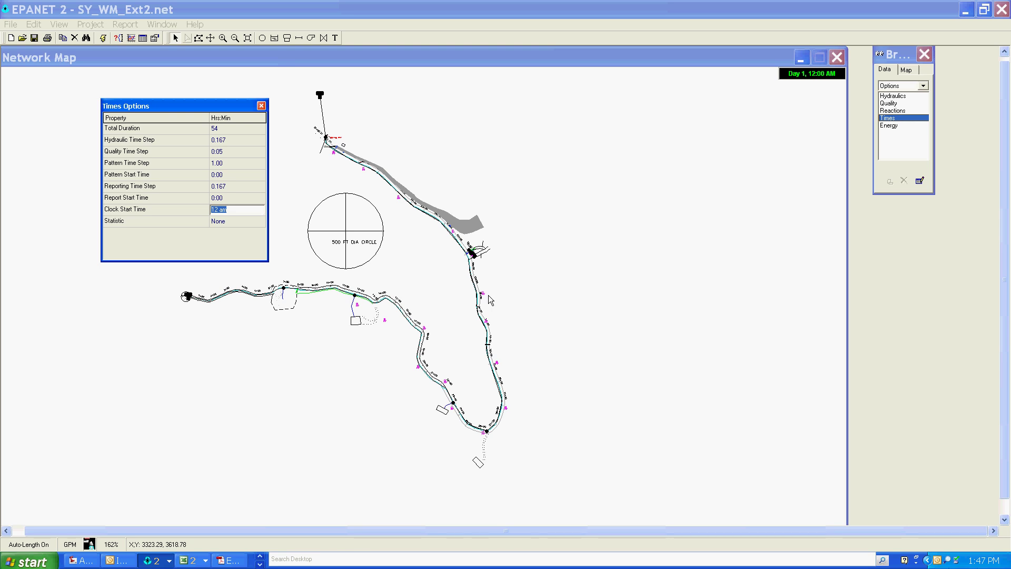
{"action": "left_click", "coordinate": [232, 198]}
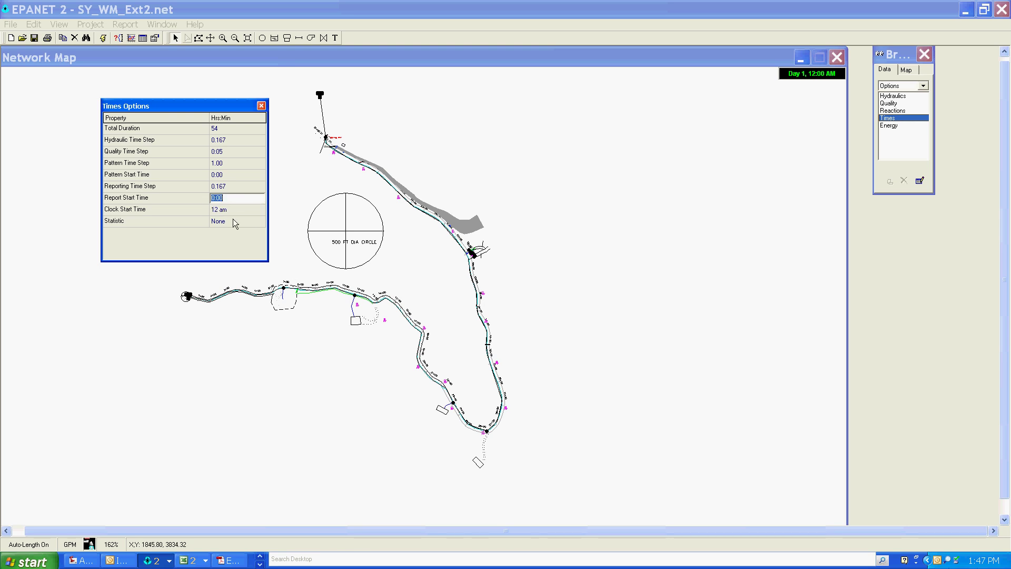
{"action": "left_click", "coordinate": [232, 213]}
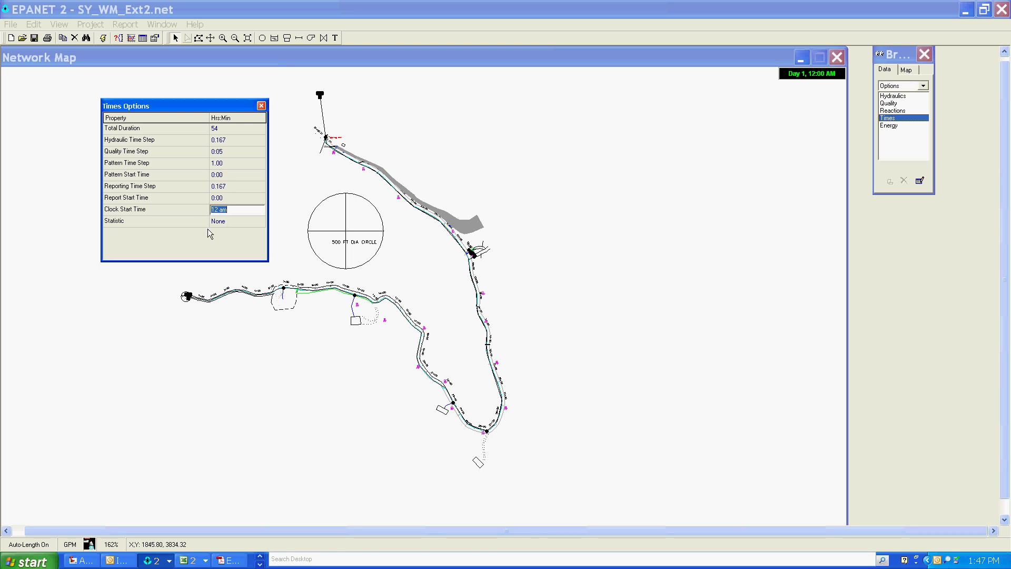
Step: Close Times Options, switch to Controls, and cancel the empty Simple Controls Editor
{"action": "left_click", "coordinate": [262, 106]}
{"action": "left_click", "coordinate": [262, 106]}
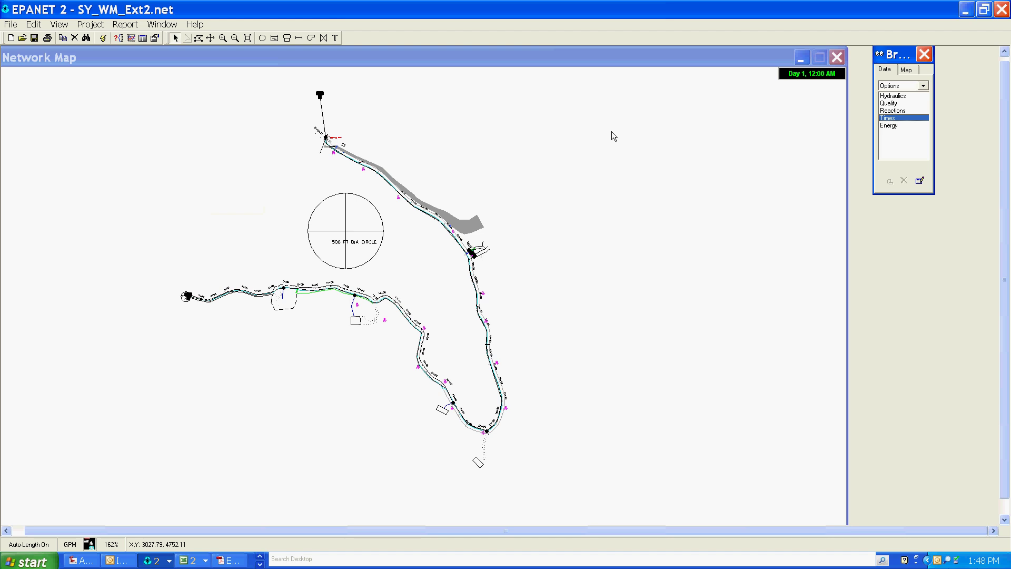
{"action": "left_click", "coordinate": [924, 86]}
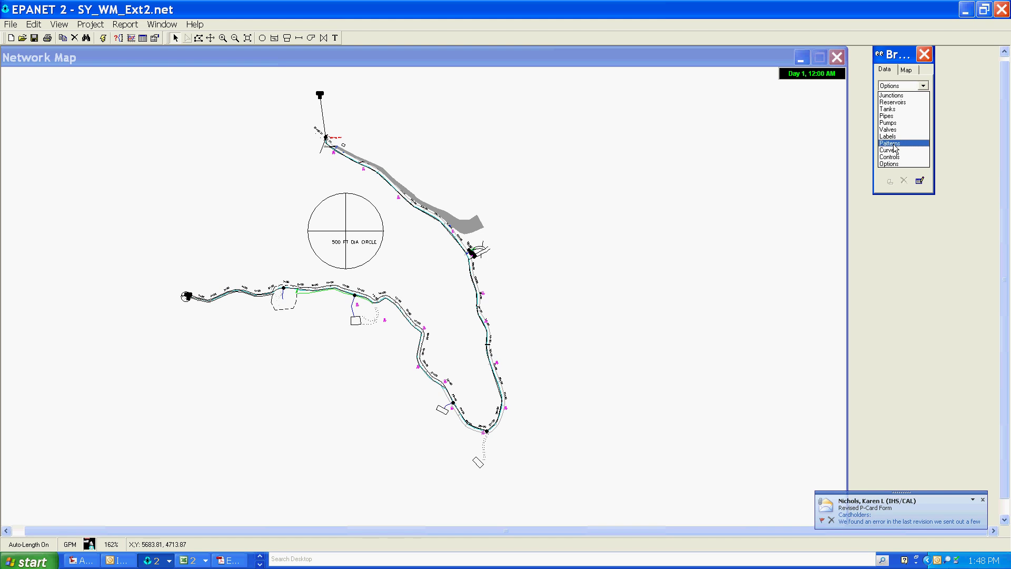
{"action": "left_click", "coordinate": [894, 157]}
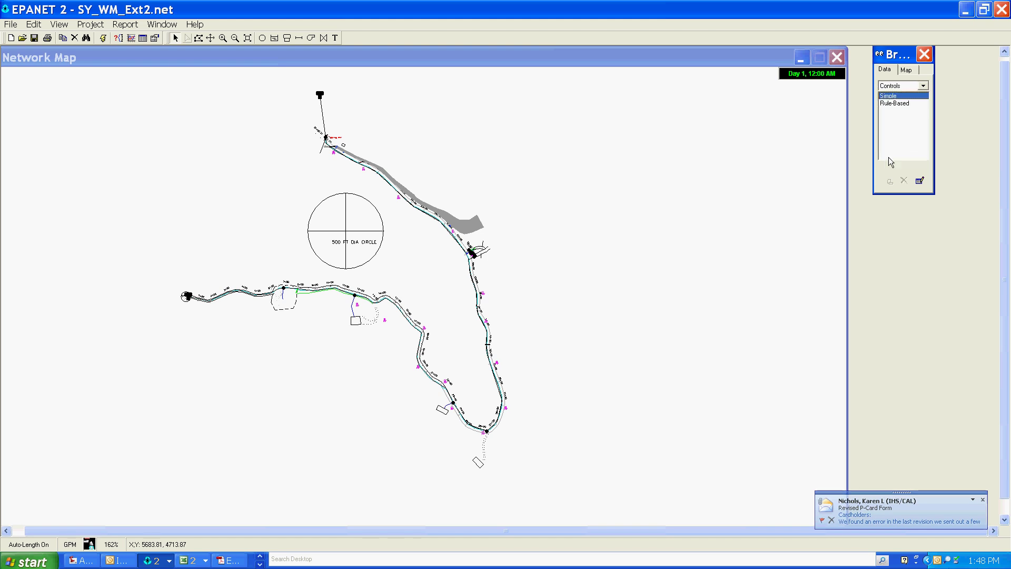
{"action": "left_click", "coordinate": [918, 182]}
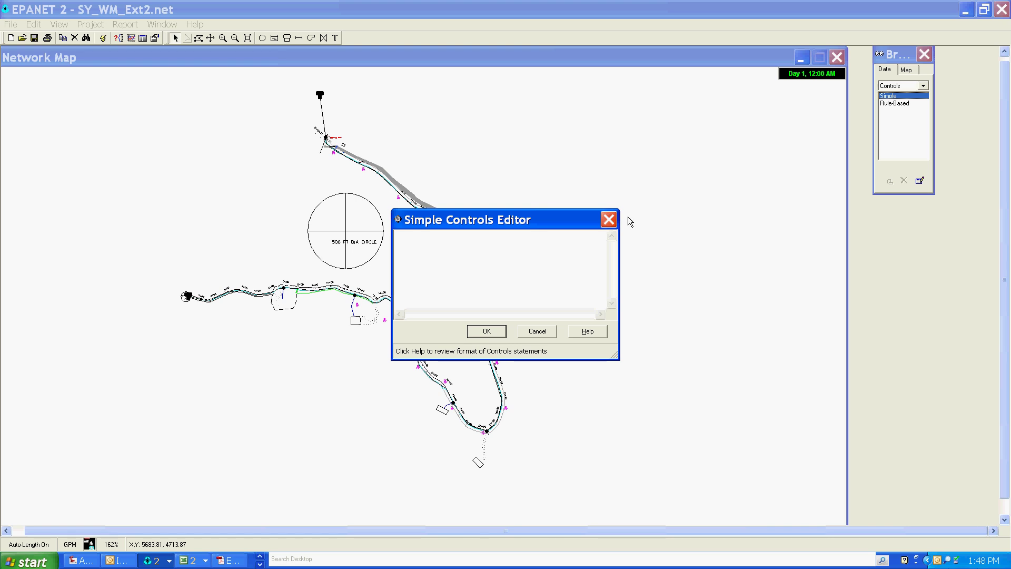
{"action": "left_click", "coordinate": [609, 220]}
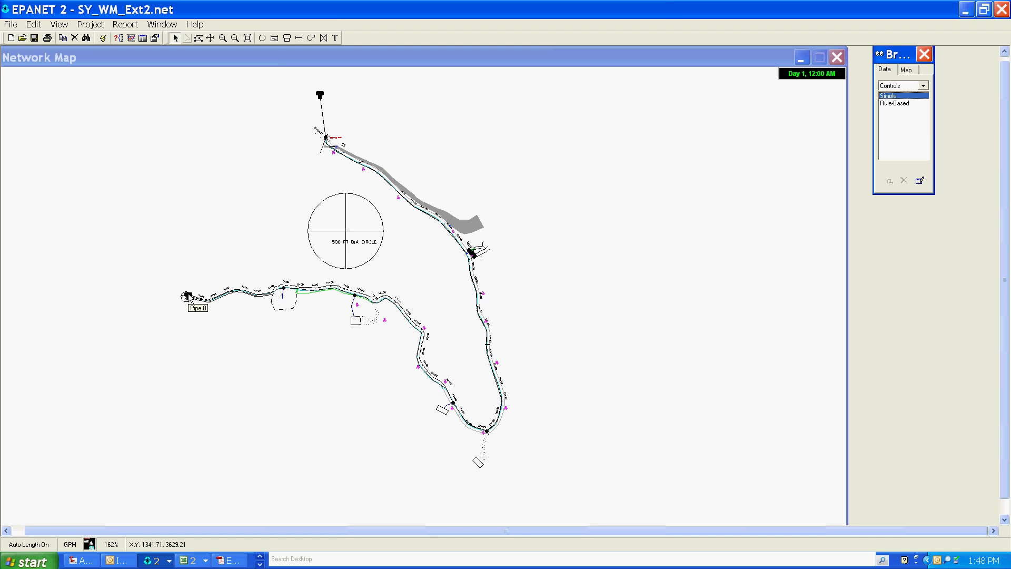
Step: Give tank 1 a Minimum Level of 0 and the ID HighTank
{"action": "double_click", "coordinate": [188, 296]}
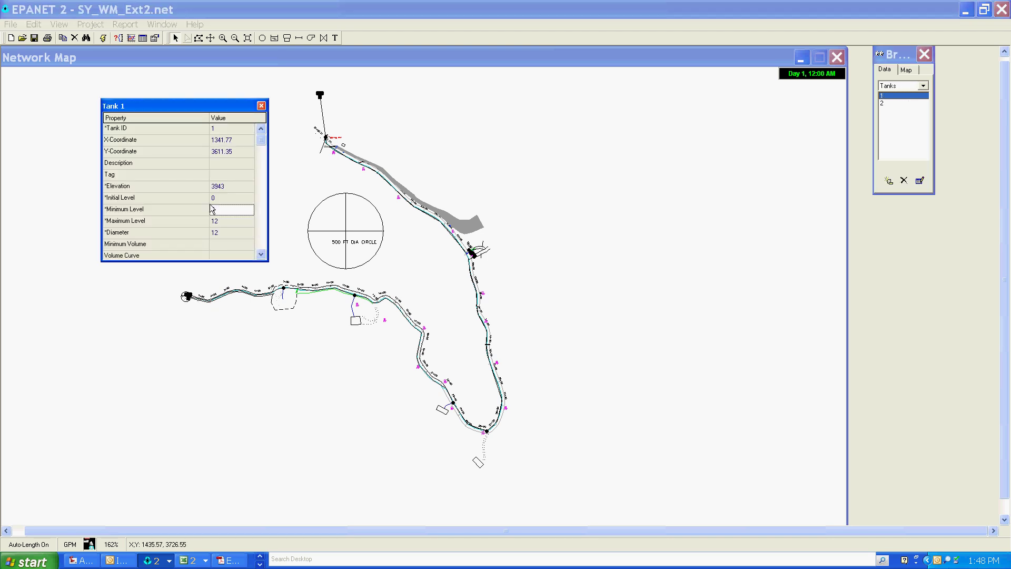
{"action": "type", "text": "0"}
{"action": "left_click", "coordinate": [227, 130]}
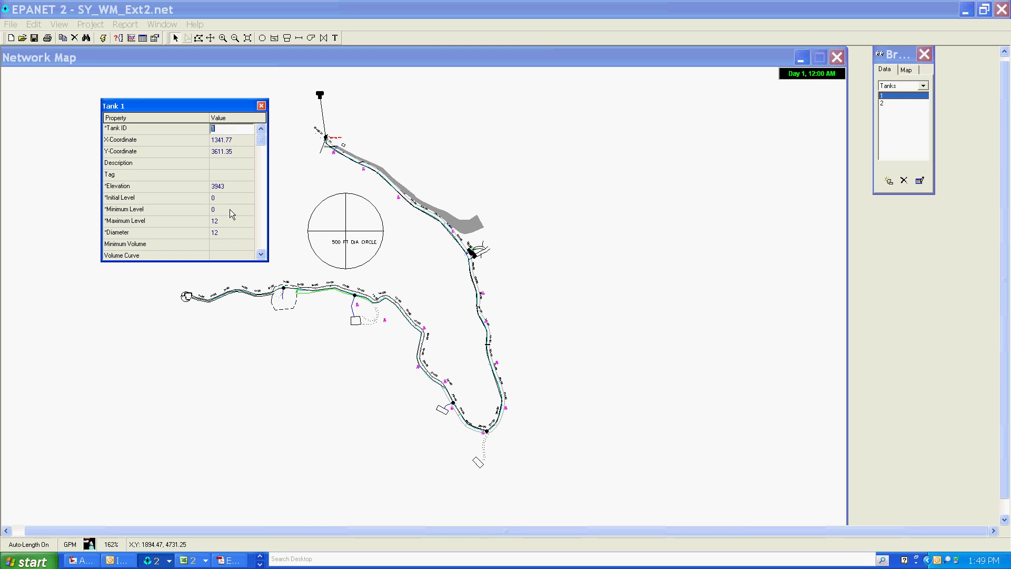
{"action": "type", "text": "HighTank"}
Step: Rename pump 3 to B1 and close the property editor
{"action": "left_click", "coordinate": [472, 252]}
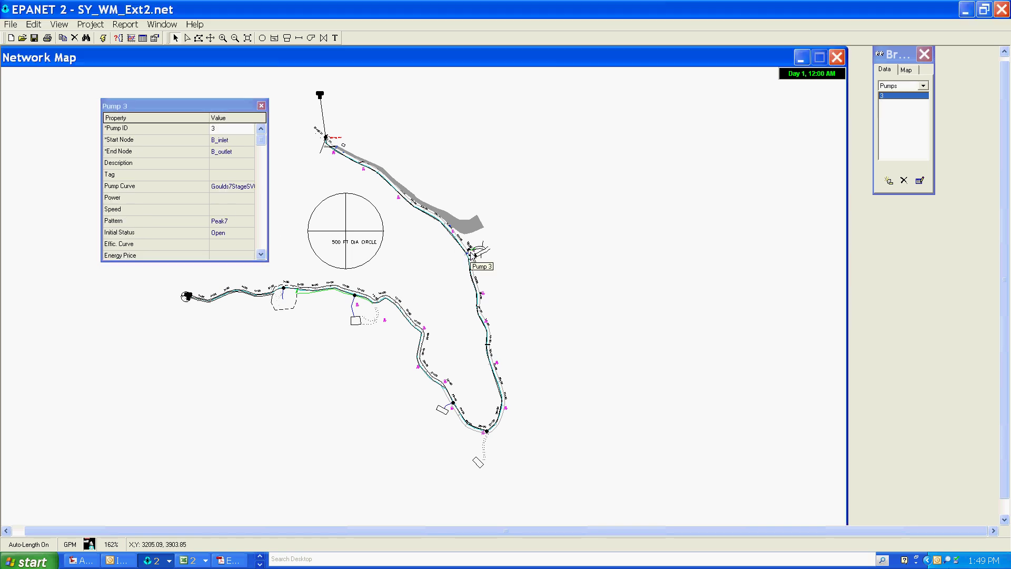
{"action": "left_click", "coordinate": [239, 129]}
{"action": "type", "text": "B"}
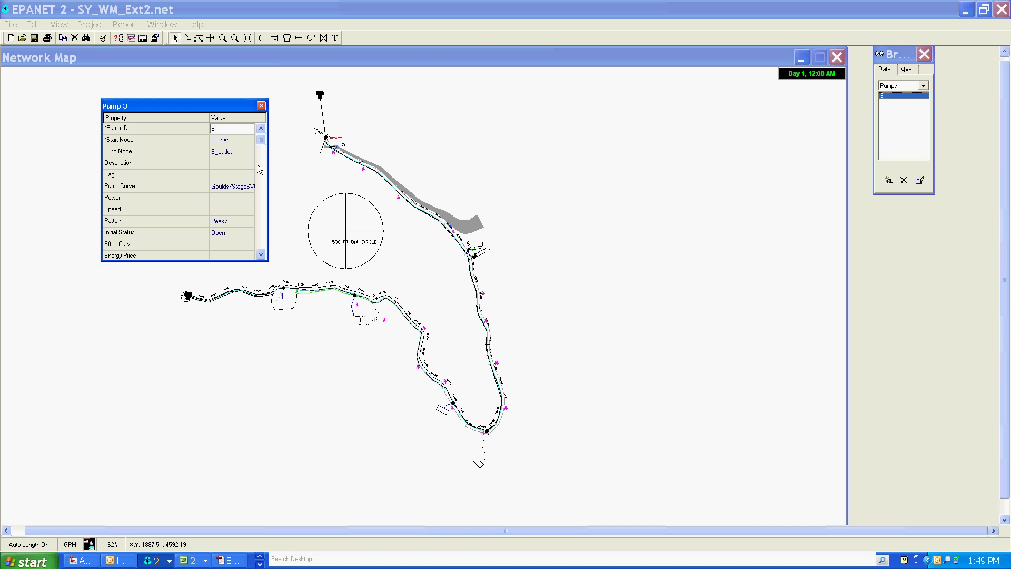
{"action": "type", "text": "1"}
{"action": "left_click", "coordinate": [263, 105]}
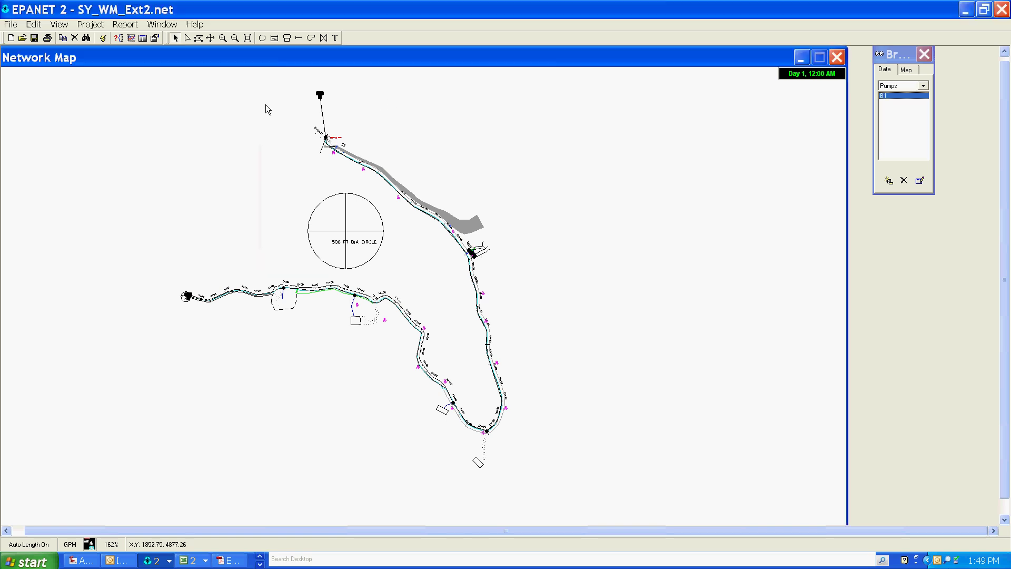
Step: Add simple controls: LINK B1 OPEN below HighTank 6, CLOSED above 11.5
{"action": "left_click", "coordinate": [923, 87]}
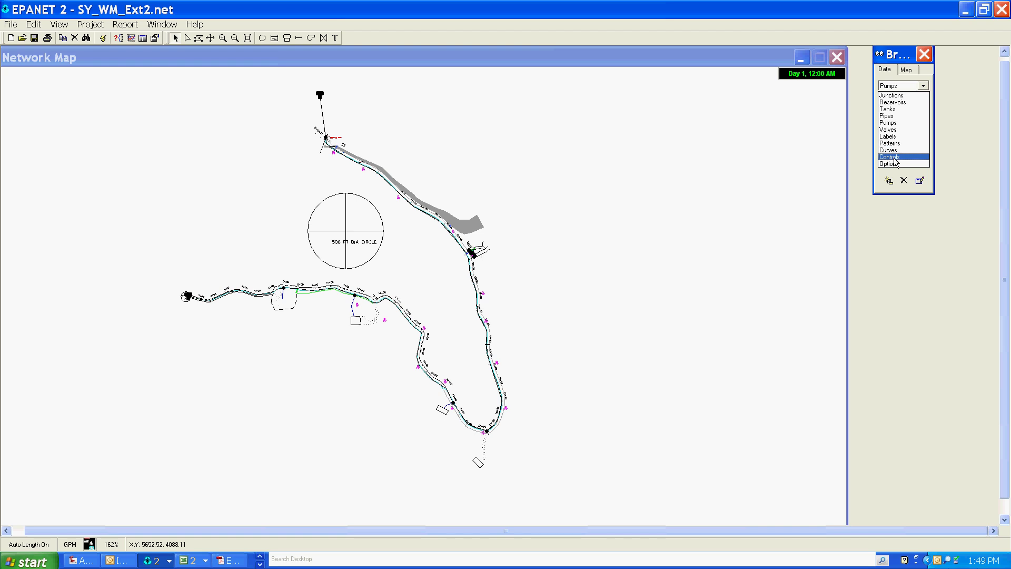
{"action": "left_click", "coordinate": [919, 160]}
{"action": "left_click", "coordinate": [920, 181]}
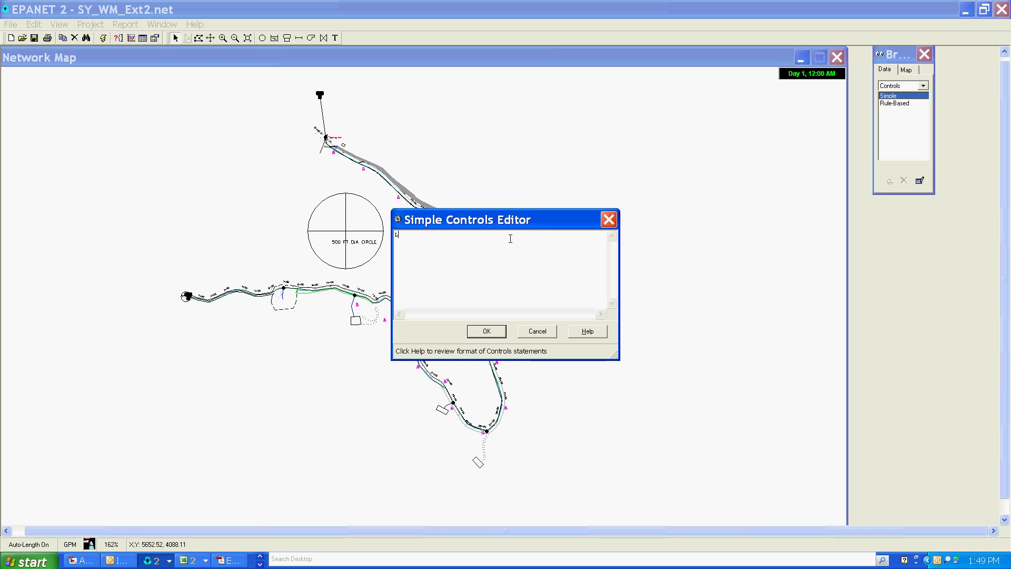
{"action": "type", "text": "INK"}
{"action": "type", "text": " B1"}
{"action": "type", "text": " open "}
{"action": "type", "text": "if NODE"}
{"action": "type", "text": " HighT"}
{"action": "type", "text": "ank"}
{"action": "type", "text": " B"}
{"action": "type", "text": "ELOW"}
{"action": "type", "text": " 6"}
{"action": "type", "text": "LI"}
{"action": "type", "text": "NK B"}
{"action": "type", "text": "1 co"}
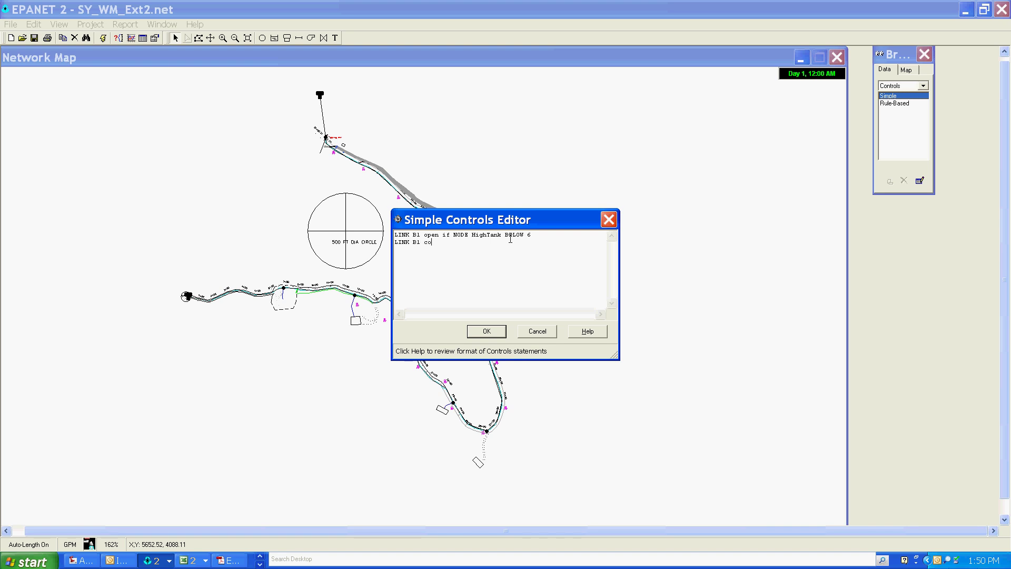
{"action": "type", "text": "osed"}
{"action": "type", "text": " if NODE"}
{"action": "type", "text": " HI"}
{"action": "type", "text": "igh"}
{"action": "type", "text": "Tank"}
{"action": "type", "text": " ABOVE "}
{"action": "type", "text": "11.5"}
{"action": "left_click", "coordinate": [502, 334]}
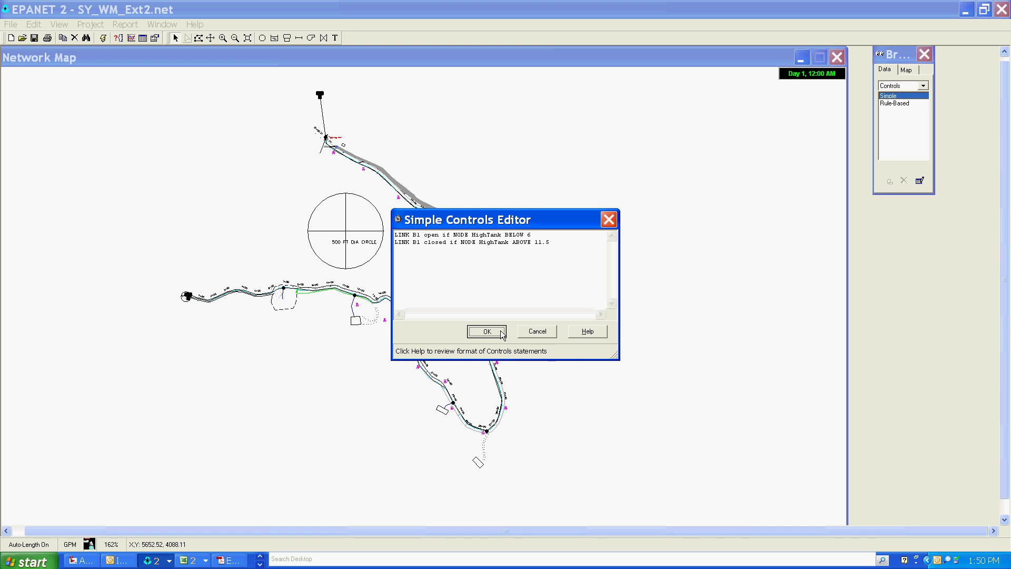